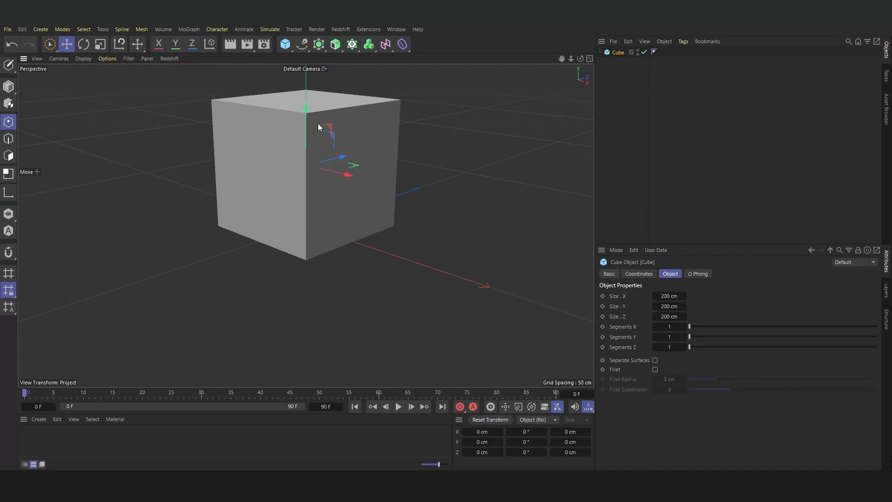
# - Set the perspective viewport's shading to Gouraud Shading (Lines)
pyautogui.keyDown('alt'); pyautogui.moveTo(317, 123); pyautogui.dragTo(310, 198); pyautogui.keyUp('alt')
pyautogui.click(85, 58)
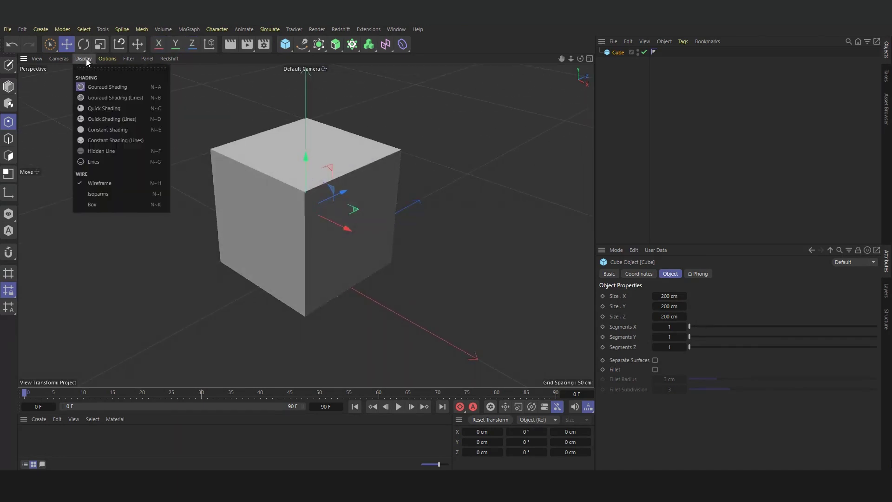
pyautogui.click(96, 99)
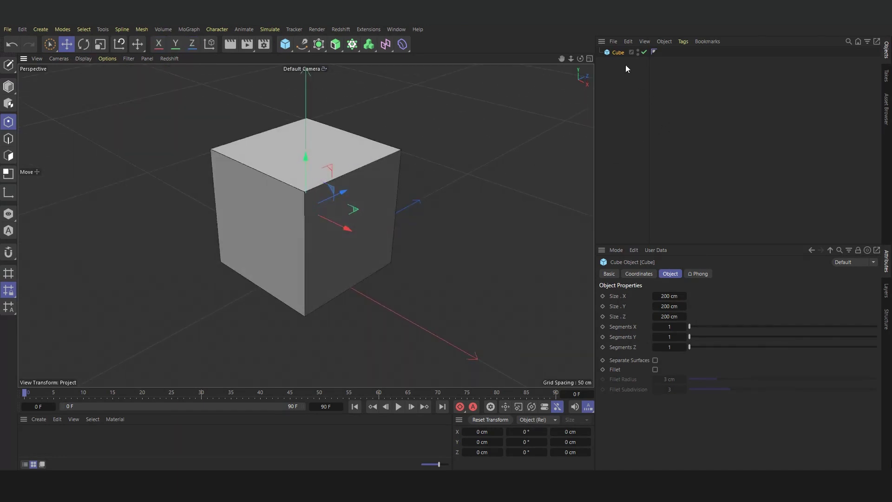
# - Set the cube's X, Y and Z segments to 10 each
pyautogui.click(671, 327)
pyautogui.write('10')
pyautogui.press('Tab')
pyautogui.write('10')
pyautogui.press('Tab')
pyautogui.write('10')
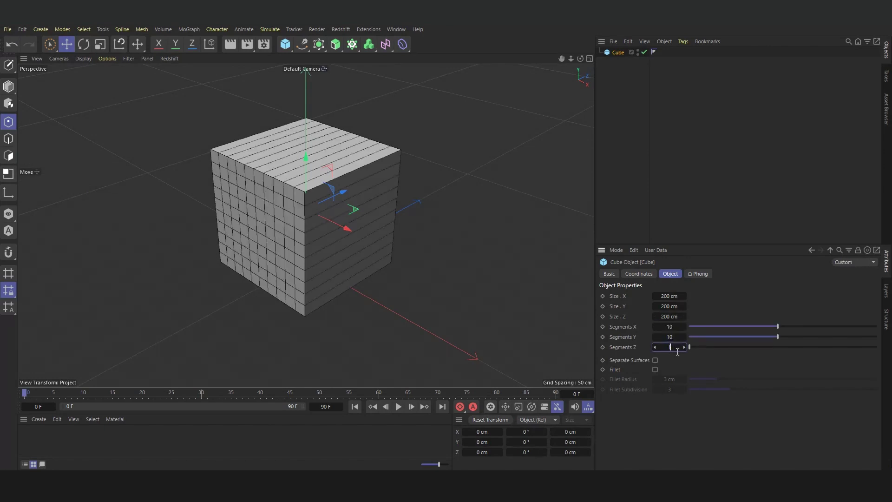
pyautogui.press('Return')
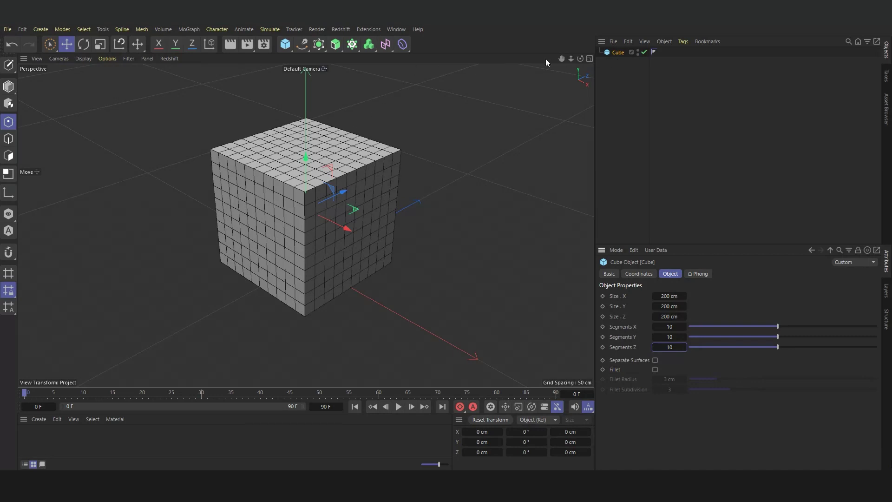
# - Add a Bend deformer as a child of the cube and switch to Model mode
pyautogui.keyDown('shift'); pyautogui.click(402, 45); pyautogui.keyUp('shift')
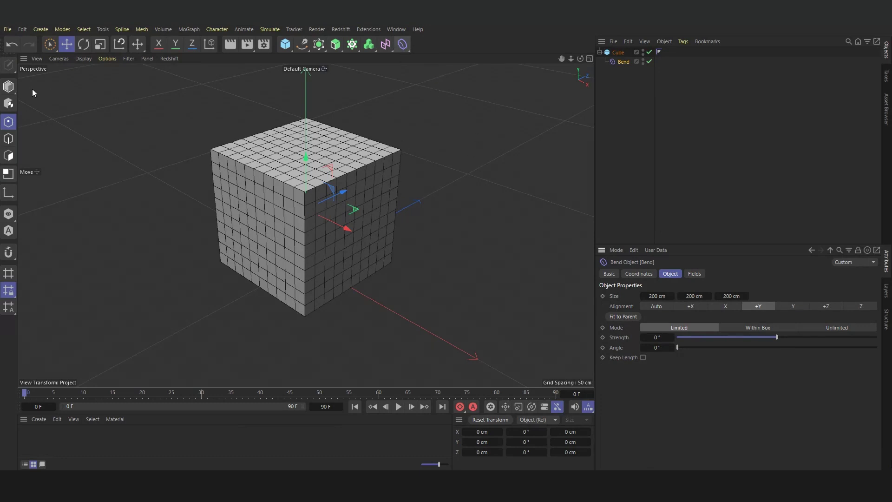
pyautogui.click(9, 88)
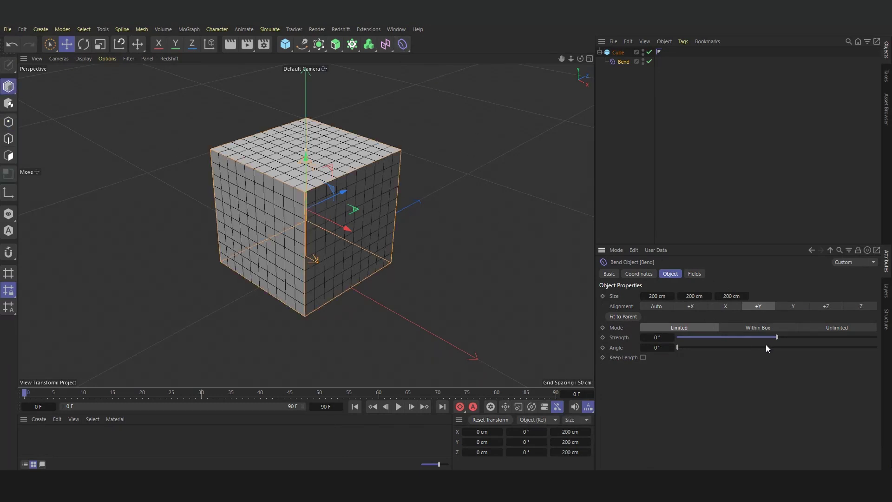
# - Try out the Bend deformer's strength, enable Keep Length and reset the strength to its default
pyautogui.moveTo(783, 338); pyautogui.dragTo(697, 346)
pyautogui.click(644, 357)
pyautogui.rightClick(672, 337)
# - Add a null object and raise it 300 cm along Y, above the cube
pyautogui.keyDown('alt'); pyautogui.moveTo(347, 214); pyautogui.dragTo(352, 253, button='middle'); pyautogui.keyUp('alt')
pyautogui.keyDown('alt'); pyautogui.moveTo(351, 253); pyautogui.dragTo(368, 212); pyautogui.keyUp('alt')
pyautogui.click(426, 199)
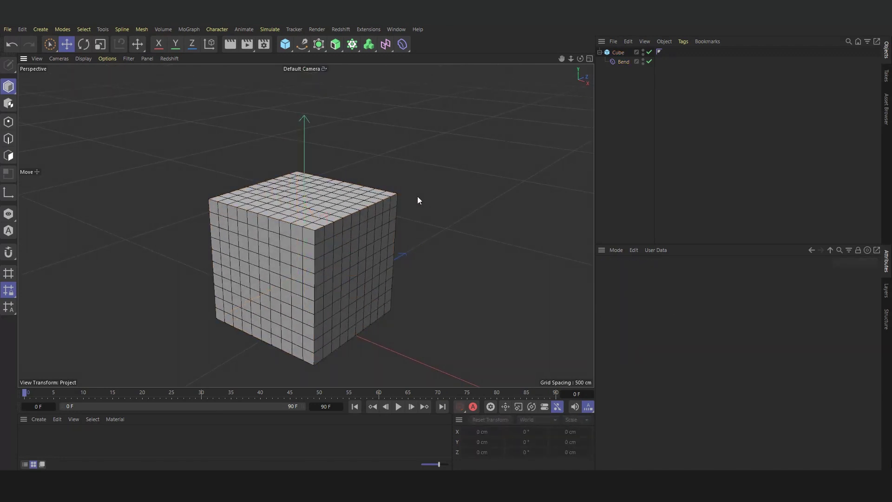
pyautogui.click(286, 52)
pyautogui.click(320, 61)
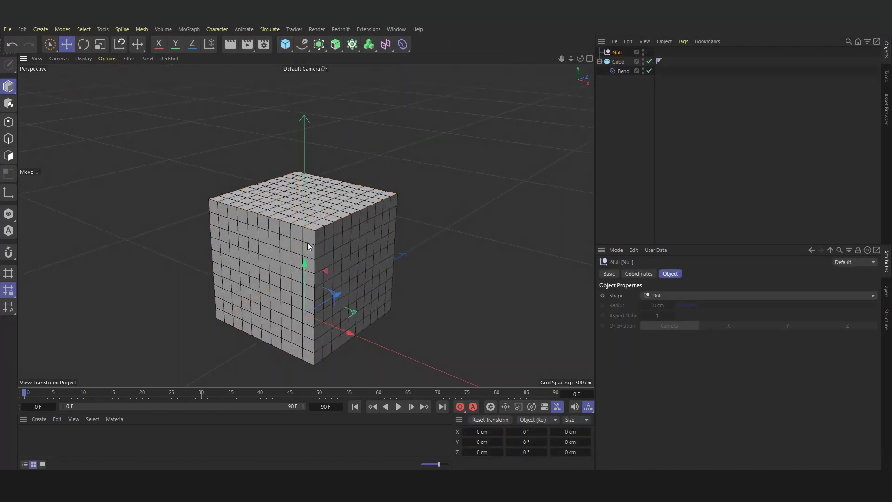
pyautogui.moveTo(306, 266); pyautogui.dragTo(307, 75)
# - Rename the null as CTRL
pyautogui.doubleClick(618, 52)
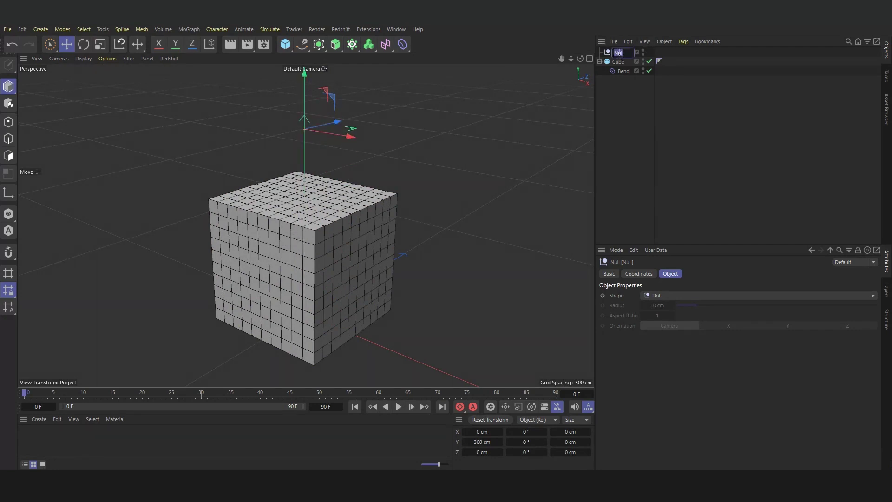
pyautogui.write('Ctrl')
pyautogui.press('Return')
# - Give the CTRL null a Sphere shape with a 50 cm radius
pyautogui.click(654, 295)
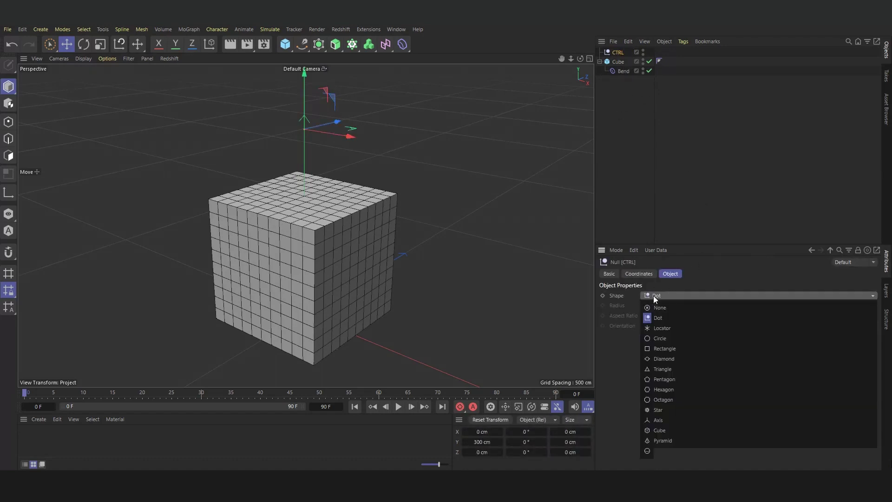
pyautogui.click(685, 419)
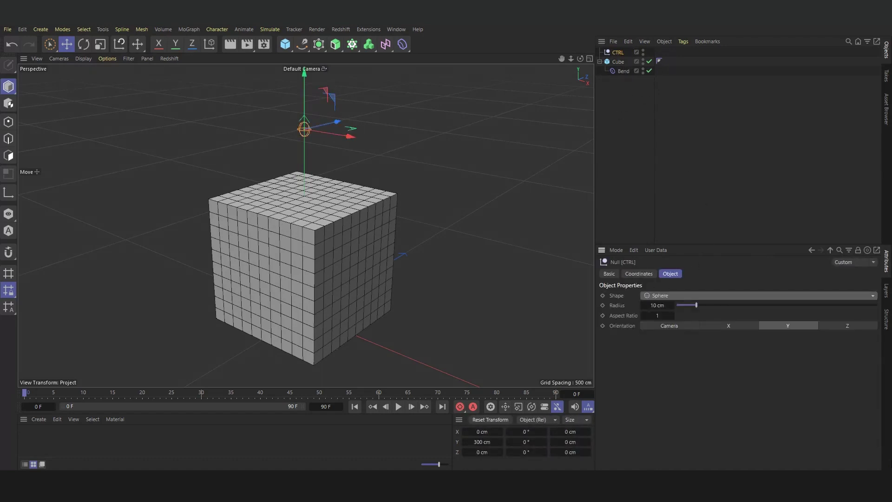
pyautogui.click(651, 304)
pyautogui.write('50')
pyautogui.press('Return')
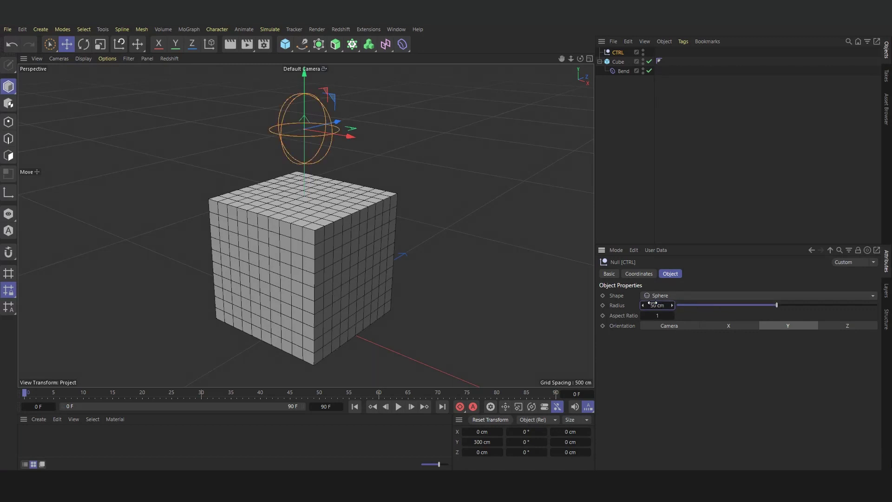
# - Group the CTRL null under a new parent null and expand that group
pyautogui.click(623, 93)
pyautogui.click(618, 52)
pyautogui.hotkey('alt', 'g')
pyautogui.click(599, 52)
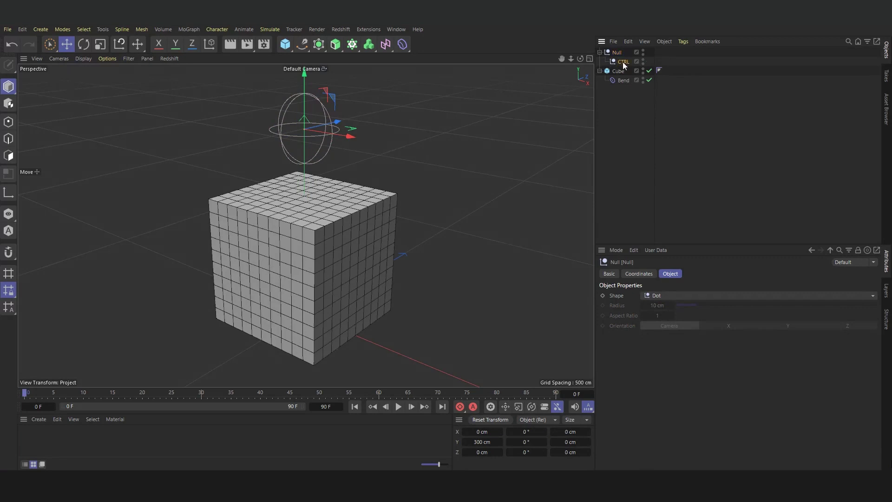
# - Show CTRL's coordinates and move it about 100 cm along the positive X axis
pyautogui.click(623, 62)
pyautogui.click(649, 274)
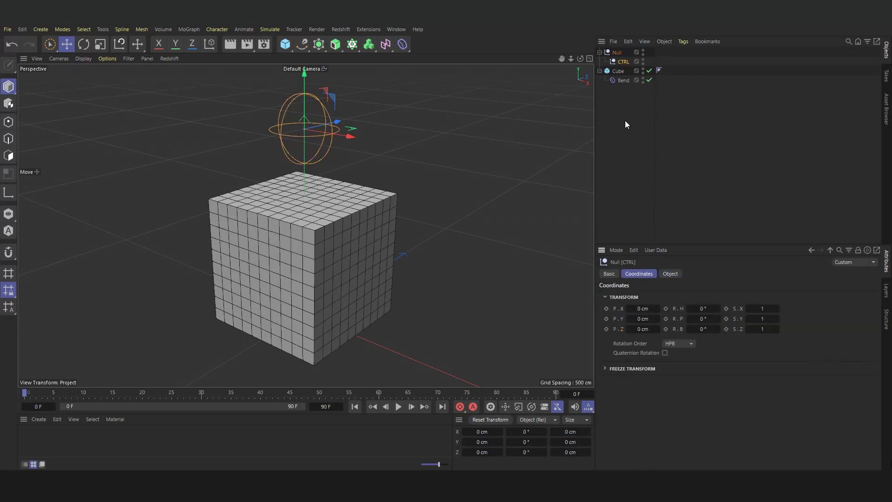
pyautogui.moveTo(352, 136); pyautogui.dragTo(406, 160)
# - Set the Bend deformer's strength to 60°
pyautogui.click(623, 81)
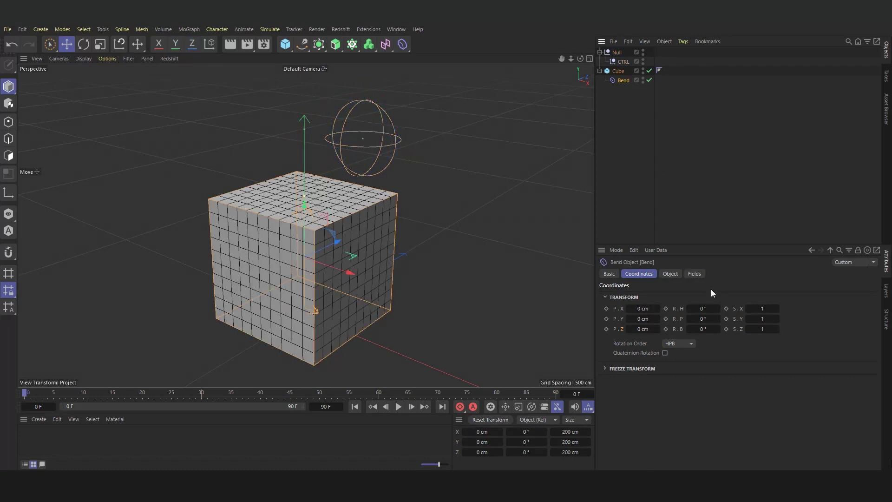
pyautogui.click(670, 275)
pyautogui.moveTo(780, 337); pyautogui.dragTo(788, 336)
pyautogui.keyDown('alt'); pyautogui.moveTo(511, 302); pyautogui.dragTo(578, 288); pyautogui.keyUp('alt')
pyautogui.moveTo(790, 339); pyautogui.dragTo(797, 337)
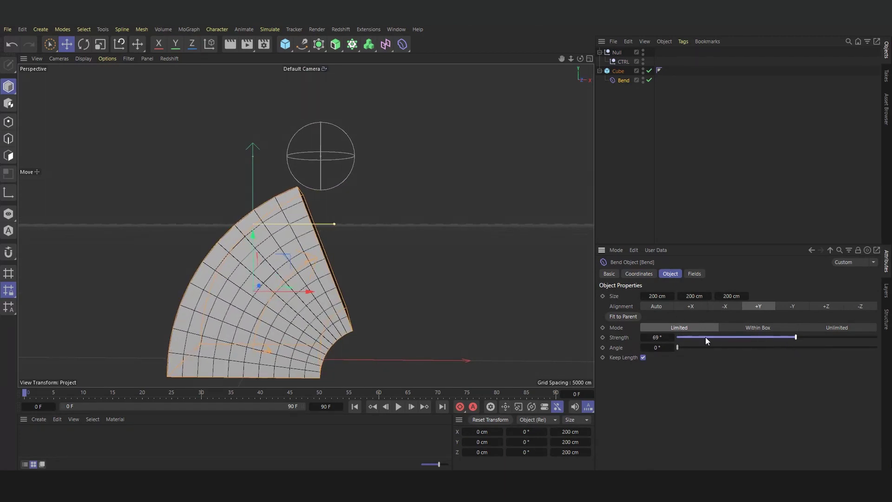
pyautogui.moveTo(645, 337); pyautogui.dragTo(645, 338)
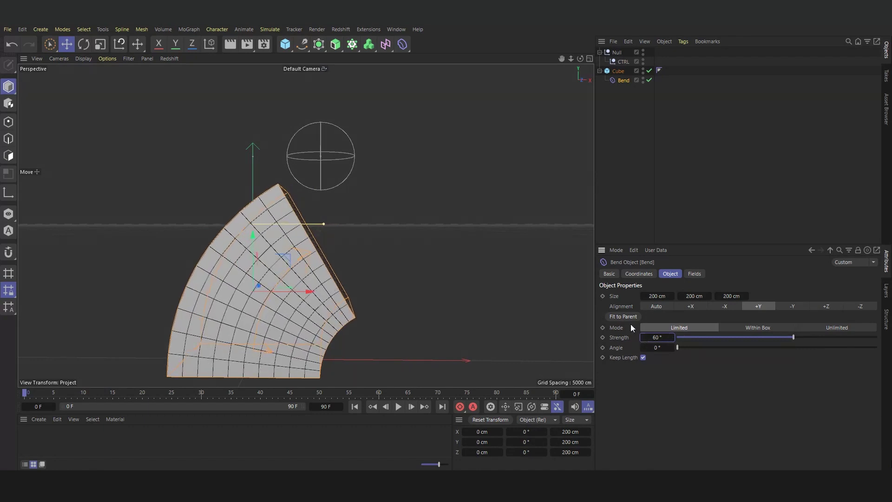
# - Set the CTRL null's X position to exactly 100 cm
pyautogui.click(362, 158)
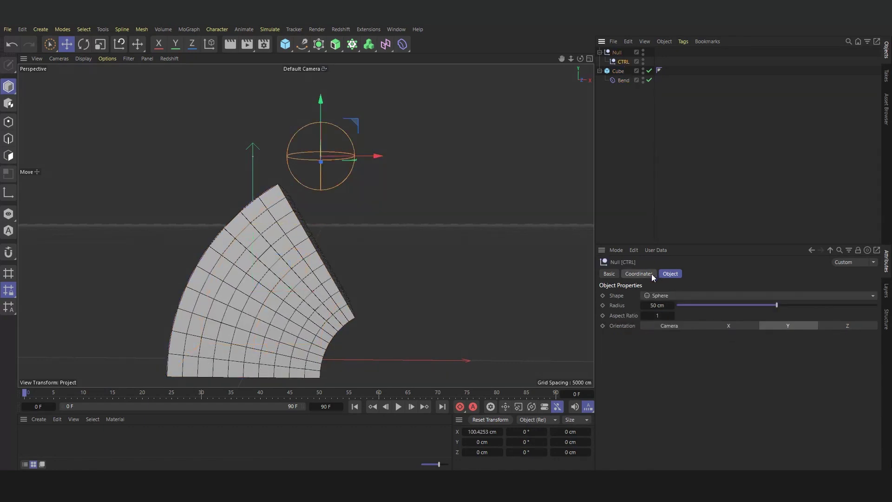
pyautogui.click(639, 273)
pyautogui.click(642, 308)
pyautogui.write('100')
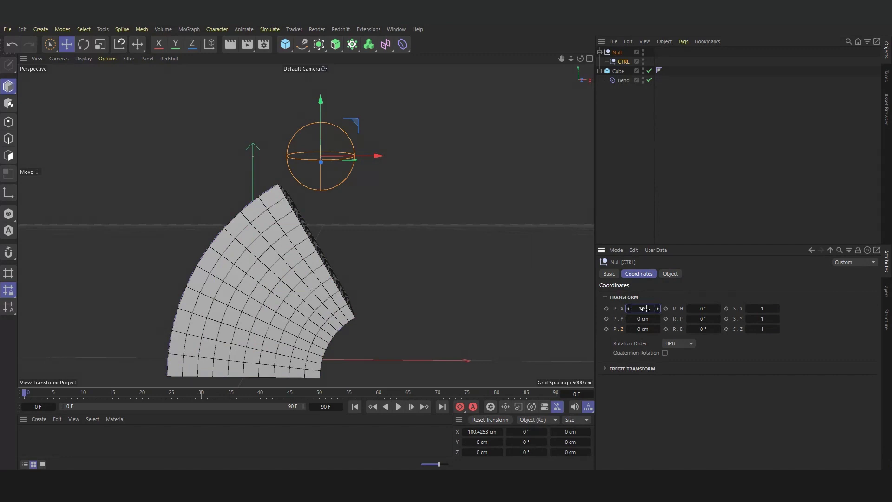
pyautogui.press('Return')
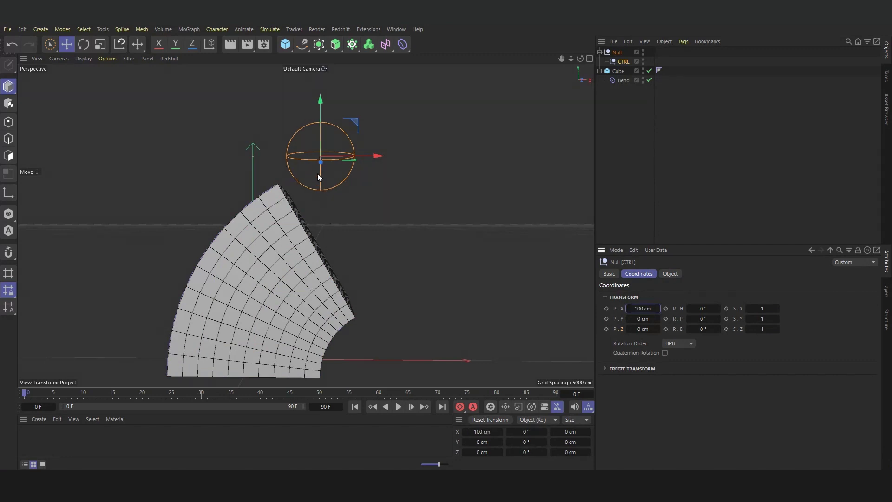
# - Add an XPresso tag to the cube
pyautogui.keyDown('alt'); pyautogui.moveTo(312, 304); pyautogui.dragTo(297, 269); pyautogui.keyUp('alt')
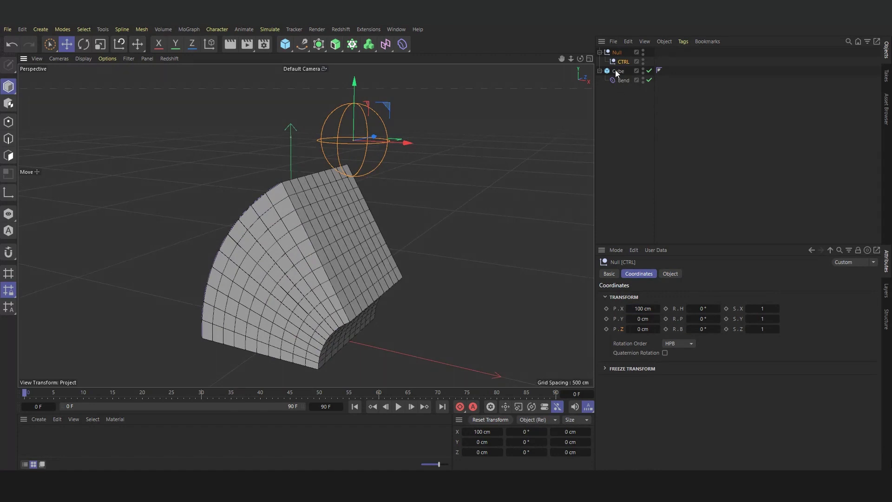
pyautogui.rightClick(620, 104)
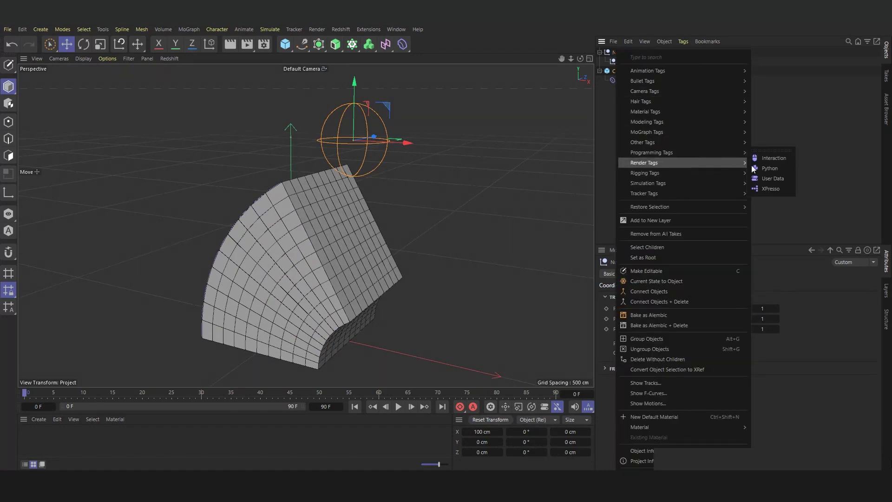
pyautogui.moveTo(730, 153)
pyautogui.click(770, 188)
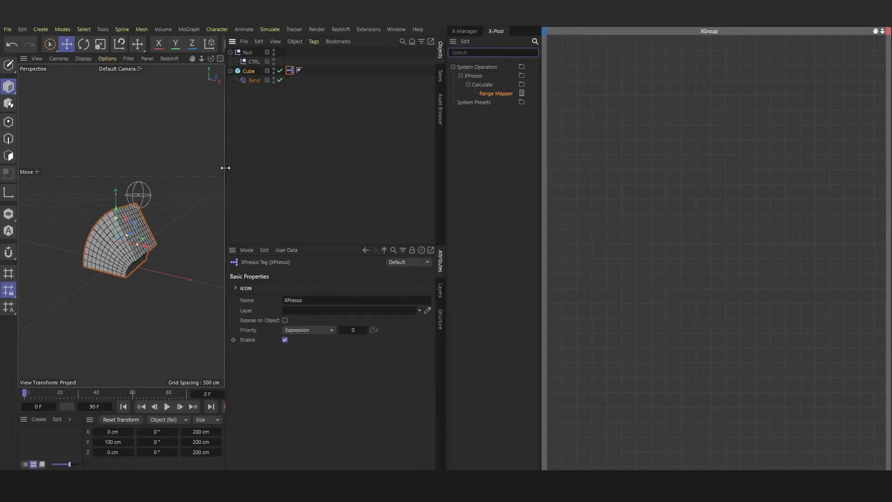
# - Add the CTRL null and the Bend deformer as side-by-side nodes in the XPresso graph
pyautogui.moveTo(226, 168); pyautogui.dragTo(259, 171)
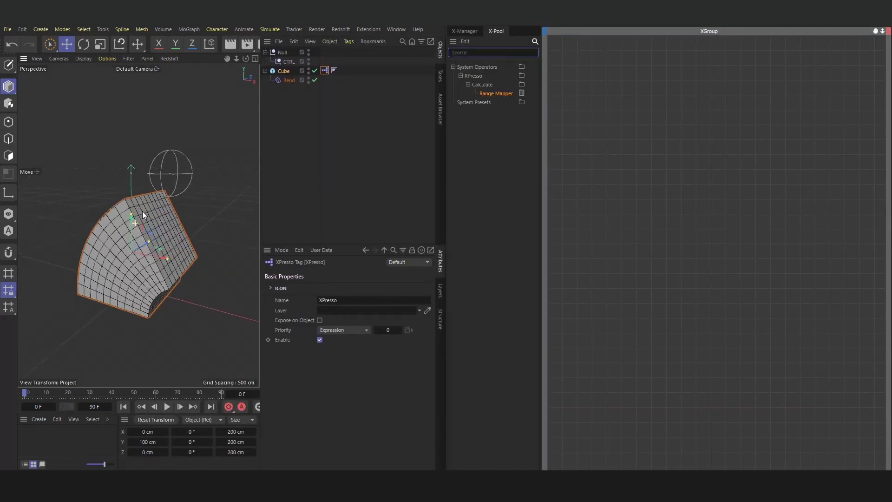
pyautogui.click(297, 112)
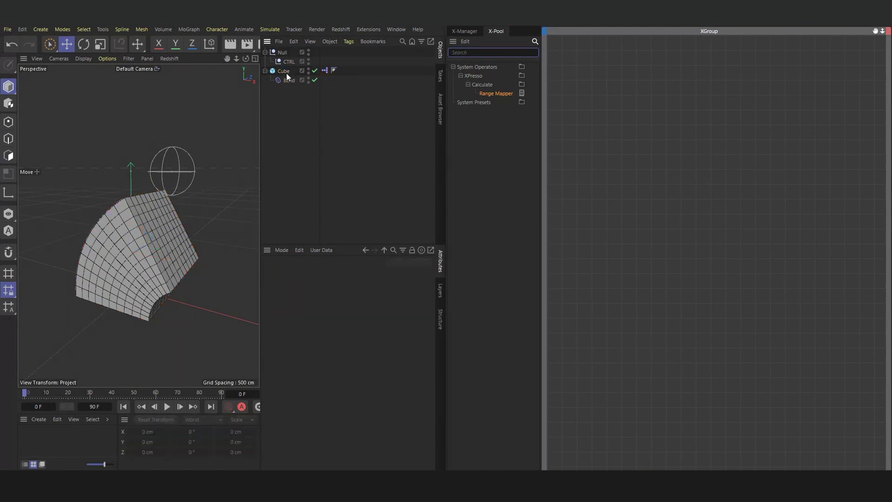
pyautogui.moveTo(287, 64); pyautogui.dragTo(635, 189)
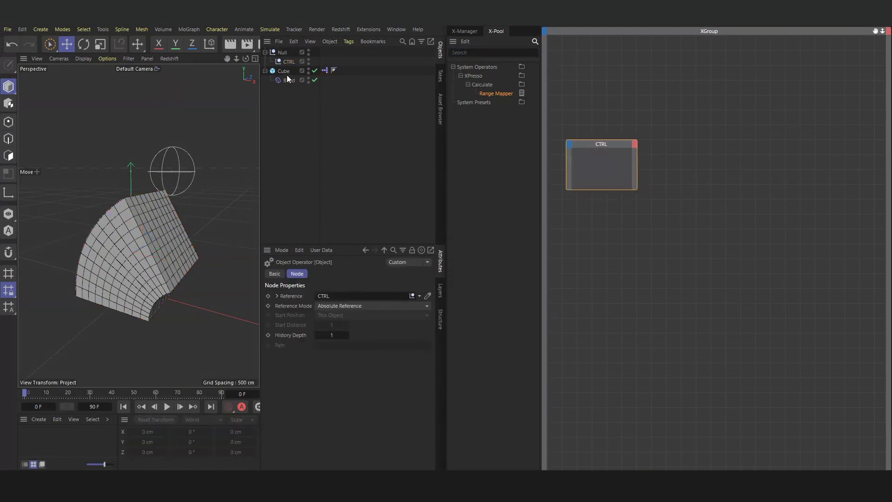
pyautogui.moveTo(286, 82); pyautogui.dragTo(708, 185)
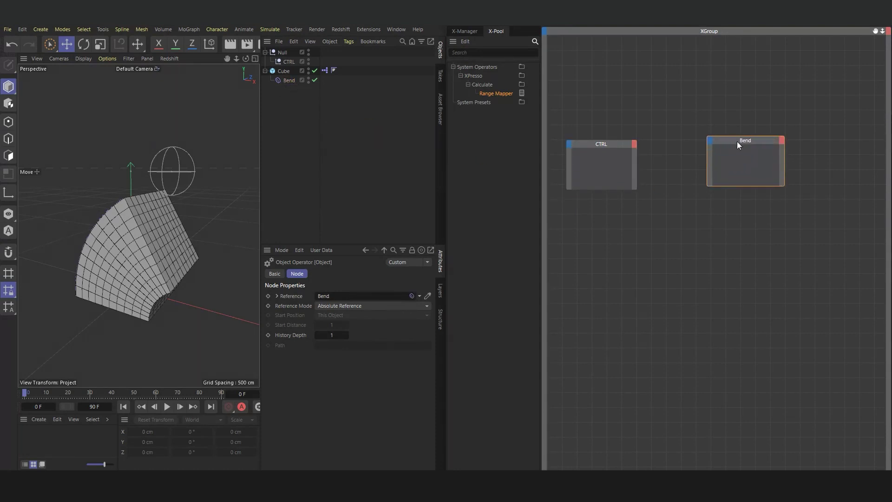
pyautogui.moveTo(739, 144); pyautogui.dragTo(761, 148)
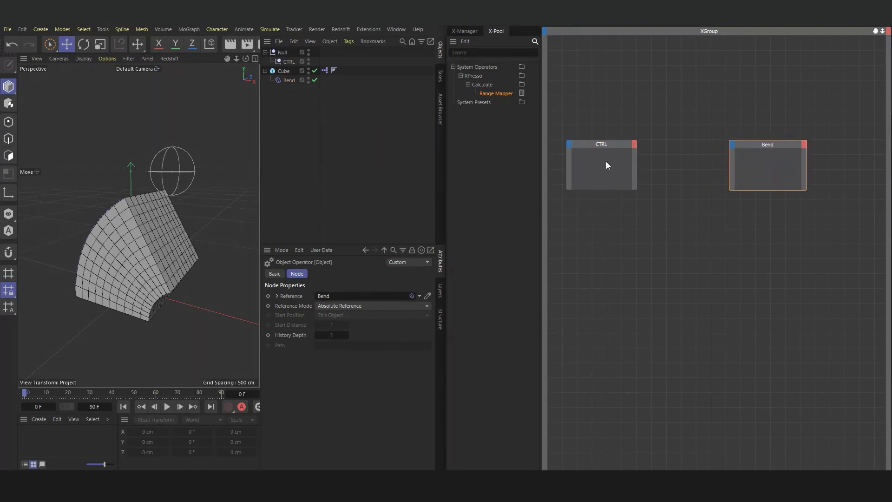
# - Add a Position X output to the CTRL node and a Strength input to the Bend node
pyautogui.click(287, 63)
pyautogui.moveTo(286, 309); pyautogui.dragTo(636, 169)
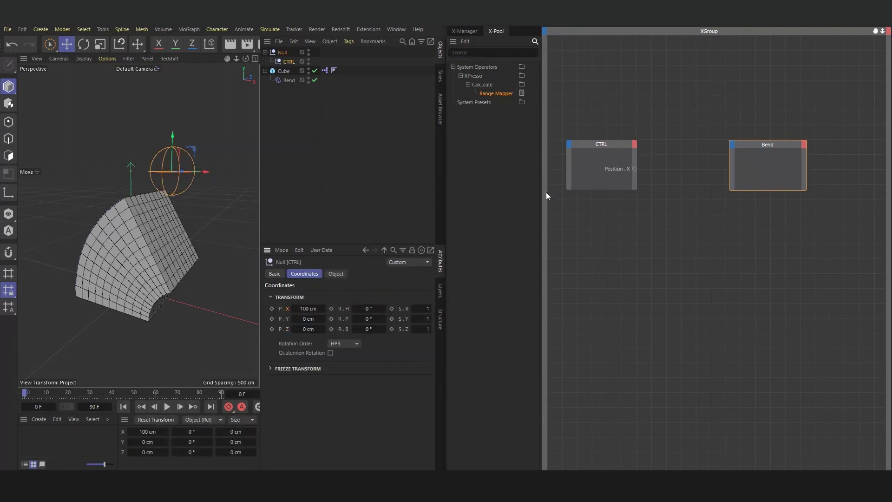
pyautogui.click(287, 81)
pyautogui.click(336, 274)
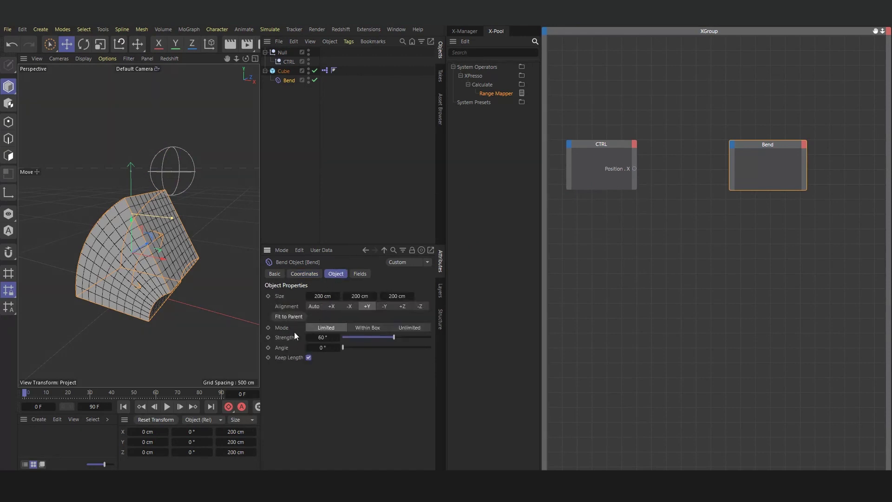
pyautogui.moveTo(283, 337); pyautogui.dragTo(733, 172)
# - Search for "range", place a Range Mapper node between CTRL and Bend, and set its Input Upper to 100
pyautogui.click(477, 52)
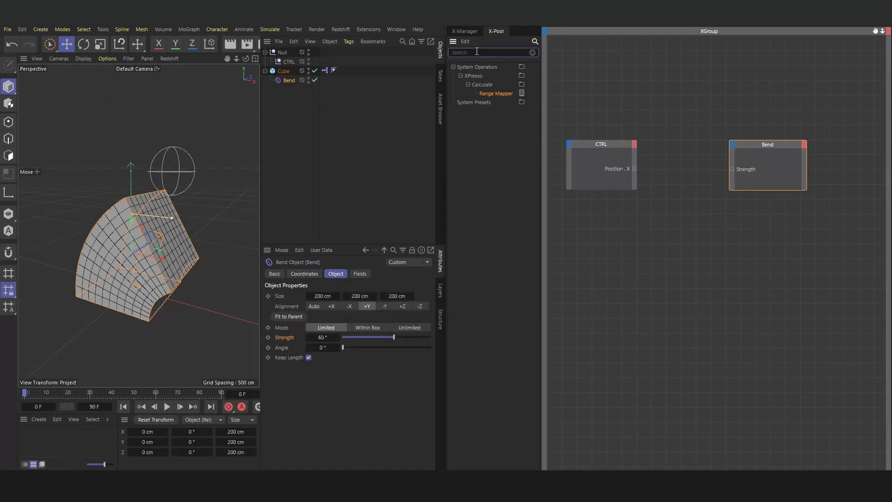
pyautogui.write('range')
pyautogui.moveTo(499, 94); pyautogui.dragTo(679, 162)
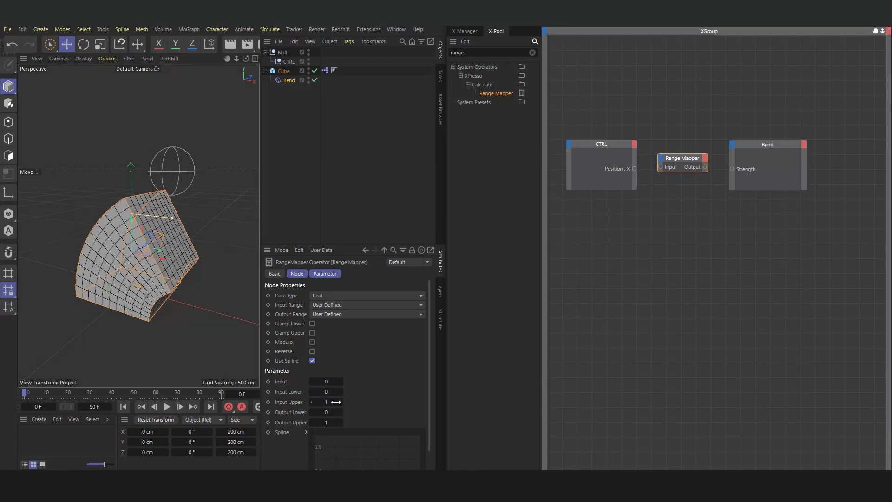
pyautogui.click(328, 402)
pyautogui.write('100')
# - Set the Range Mapper's Output Range to Degree and Output Upper to 60°, and wire it between CTRL's Position X and Bend's Strength
pyautogui.click(288, 81)
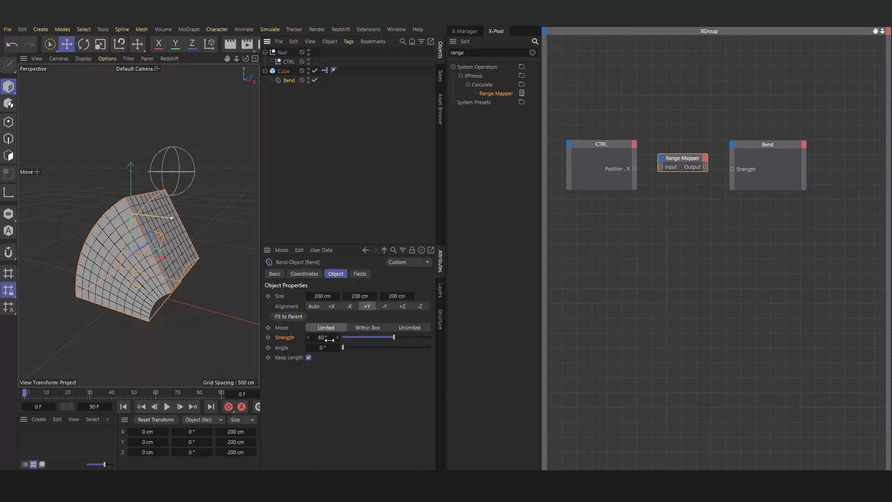
pyautogui.click(676, 161)
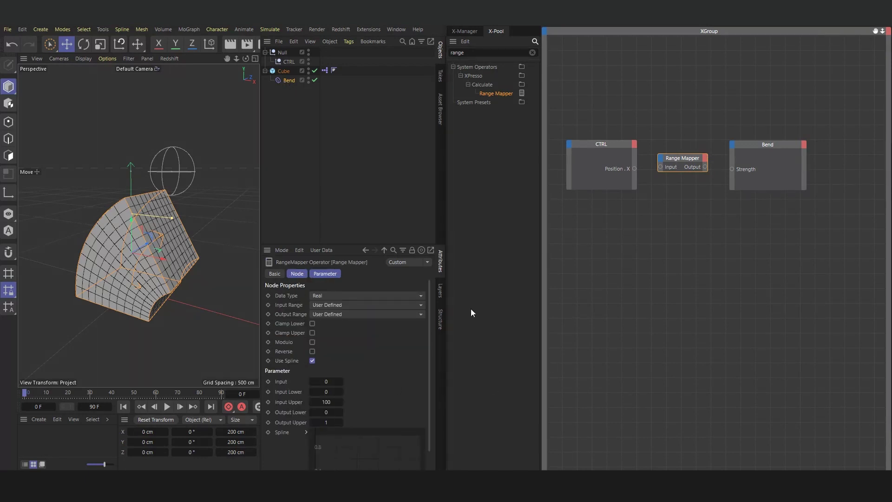
pyautogui.click(331, 315)
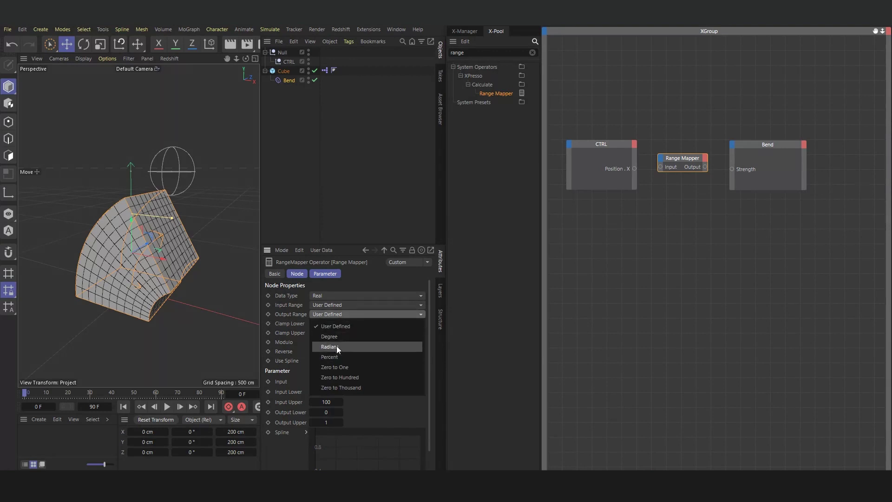
pyautogui.click(349, 337)
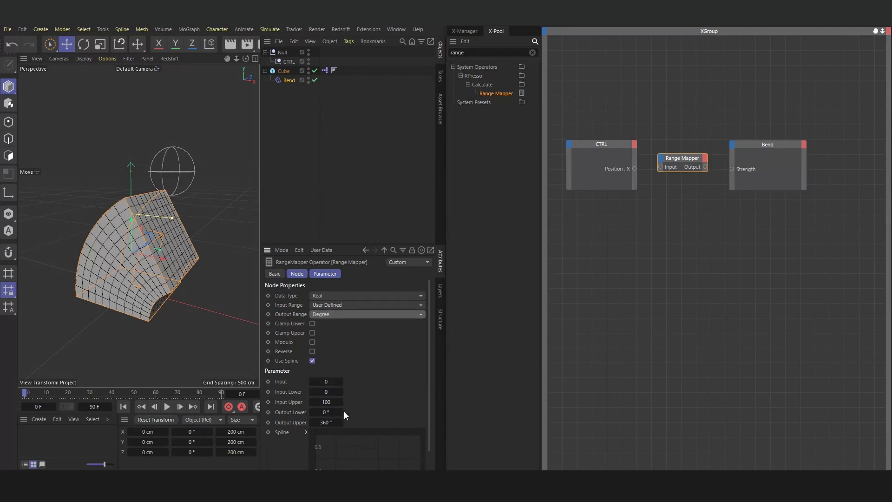
pyautogui.click(327, 422)
pyautogui.write('60')
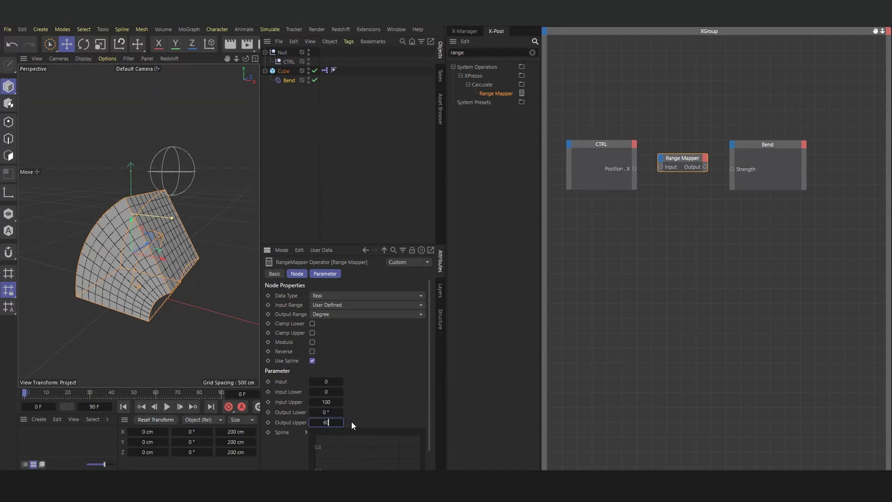
pyautogui.press('Return')
pyautogui.moveTo(635, 172); pyautogui.dragTo(732, 172)
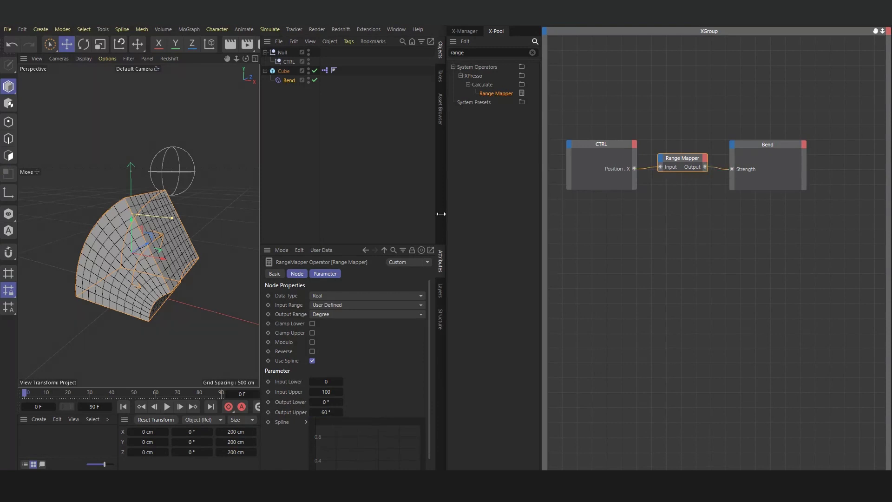
# - Move the CTRL null along X to test the bend, leaving it at 0 cm
pyautogui.moveTo(192, 174); pyautogui.dragTo(144, 198)
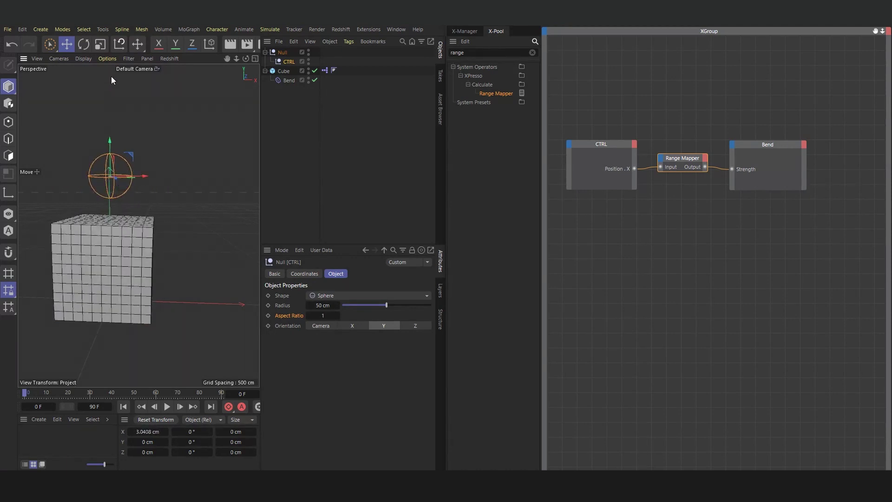
pyautogui.keyDown('alt'); pyautogui.moveTo(126, 232); pyautogui.dragTo(155, 207); pyautogui.keyUp('alt')
pyautogui.moveTo(153, 173); pyautogui.dragTo(143, 184)
pyautogui.hotkey('ctrl', 'z')
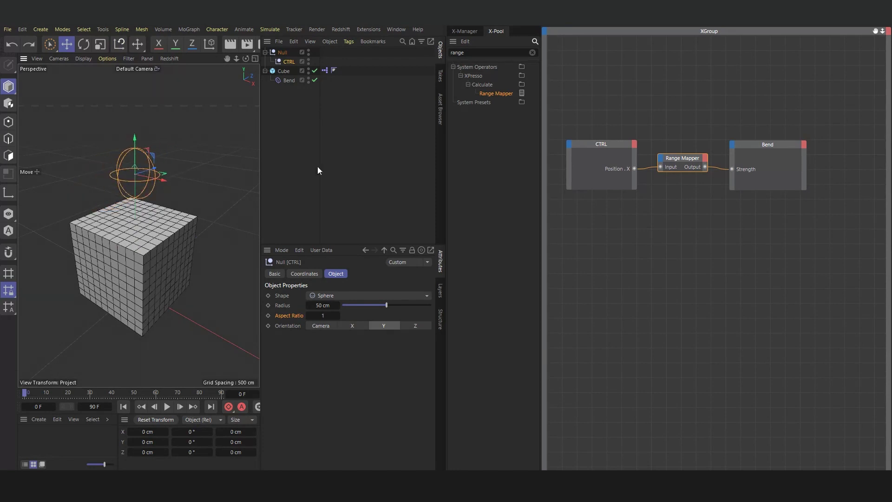
# - Duplicate the Bend deformer under the cube and set the copy's Angle to 90° and Strength to 60°
pyautogui.click(288, 80)
pyautogui.keyDown('ctrl'); pyautogui.moveTo(289, 81); pyautogui.dragTo(295, 92); pyautogui.keyUp('ctrl')
pyautogui.moveTo(387, 337); pyautogui.dragTo(365, 353)
pyautogui.moveTo(311, 347); pyautogui.dragTo(312, 347)
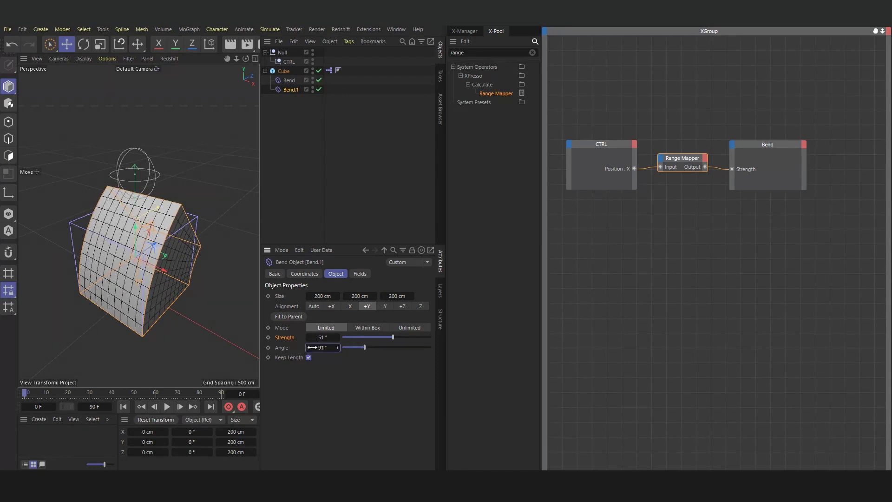
pyautogui.moveTo(393, 339)
pyautogui.mouseDown()
pyautogui.moveTo(378, 339)
pyautogui.moveTo(394, 339)
pyautogui.mouseUp()
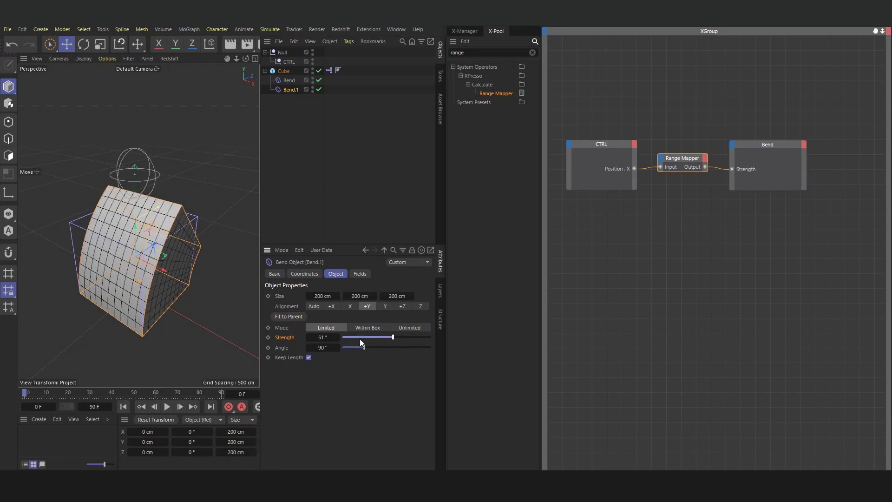
pyautogui.doubleClick(333, 338)
pyautogui.write('60')
pyautogui.press('Return')
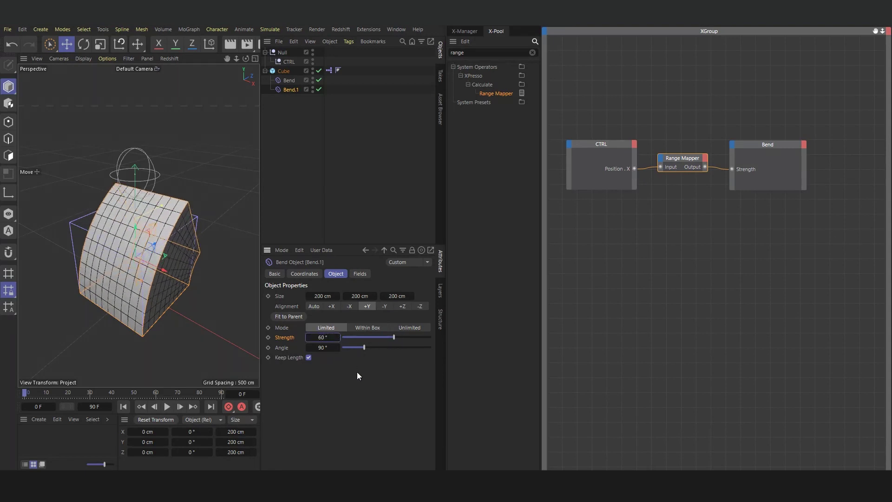
# - Move the CTRL null to 100 cm on Z and add a Position Z output to its XPresso node
pyautogui.keyDown('alt'); pyautogui.moveTo(168, 246); pyautogui.dragTo(110, 225); pyautogui.keyUp('alt')
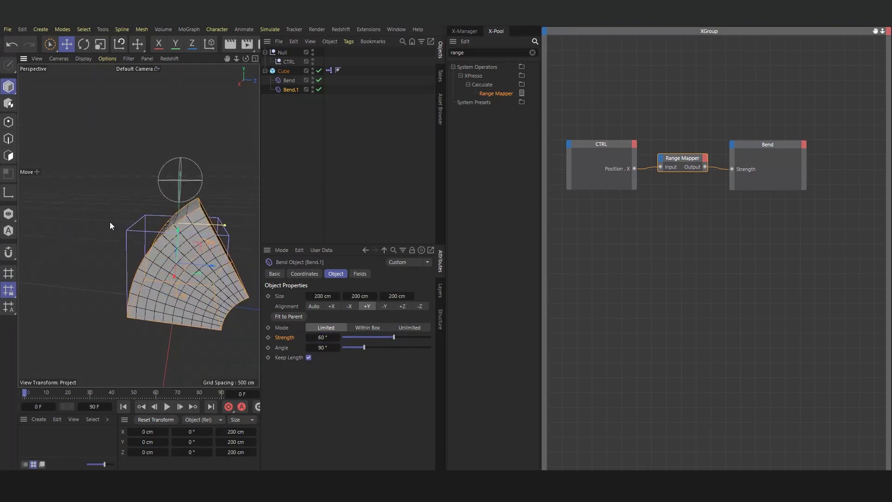
pyautogui.click(203, 182)
pyautogui.keyDown('alt'); pyautogui.moveTo(203, 183); pyautogui.dragTo(192, 199); pyautogui.keyUp('alt')
pyautogui.click(305, 273)
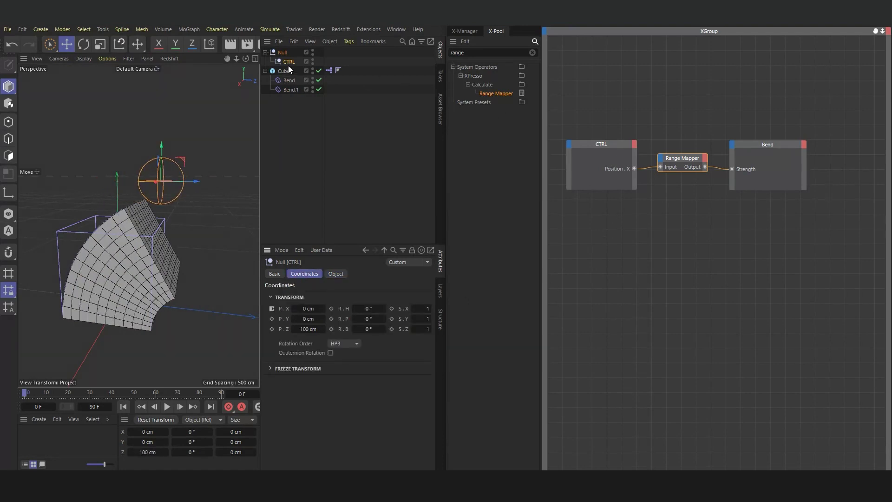
pyautogui.moveTo(292, 333); pyautogui.dragTo(636, 184)
# - Add the Bend.1 deformer as a node below Bend in the XPresso graph and give it a Strength input
pyautogui.moveTo(293, 90); pyautogui.dragTo(803, 253)
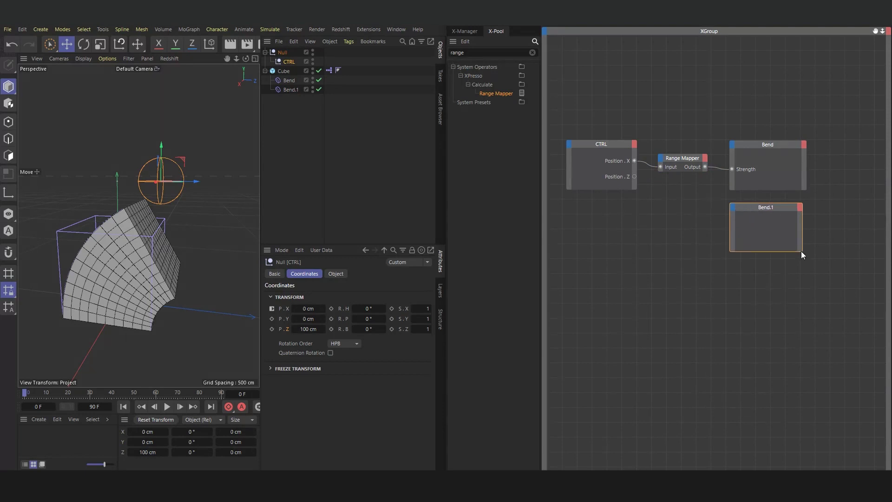
pyautogui.click(293, 90)
pyautogui.click(335, 273)
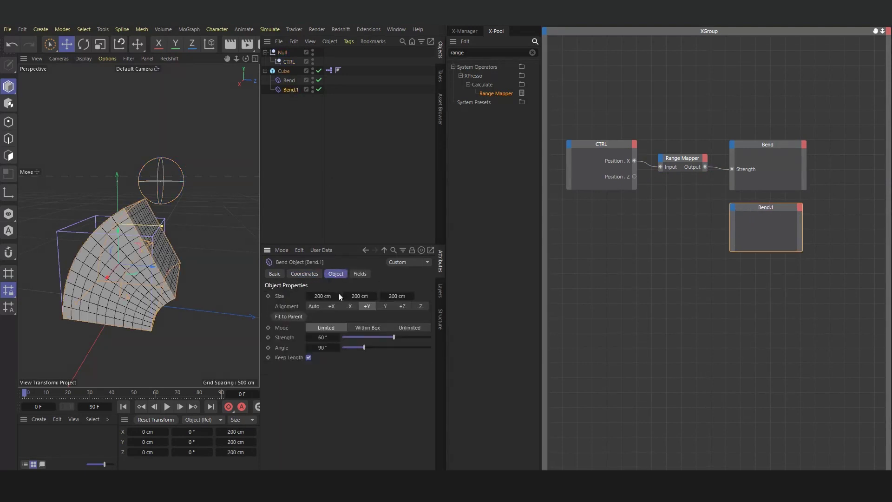
pyautogui.moveTo(291, 341); pyautogui.dragTo(737, 232)
# - Duplicate the Range Mapper below the original and wire it between CTRL's Position Z and Bend.1's Strength
pyautogui.click(678, 162)
pyautogui.keyDown('ctrl'); pyautogui.moveTo(679, 161); pyautogui.dragTo(649, 204); pyautogui.keyUp('ctrl')
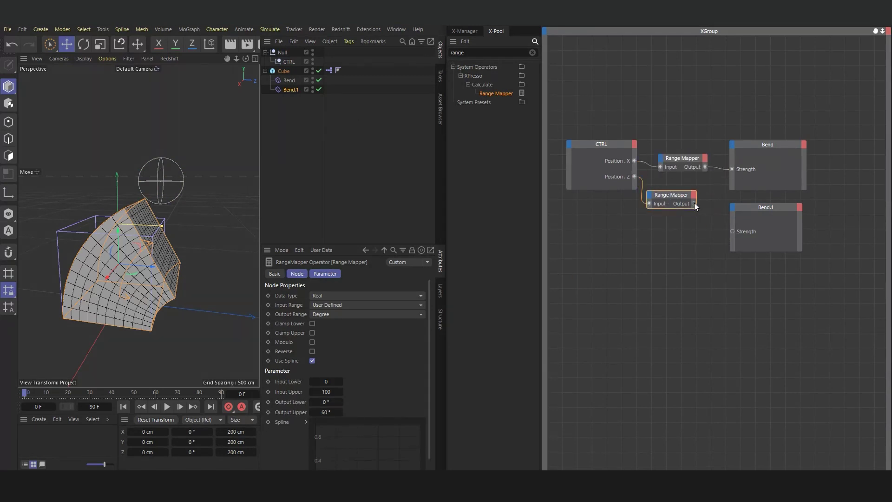
pyautogui.moveTo(733, 233); pyautogui.dragTo(733, 231)
pyautogui.moveTo(670, 194); pyautogui.dragTo(680, 200)
# - Move the CTRL null along Z to test the second bend, leaving it at 0 cm
pyautogui.click(186, 184)
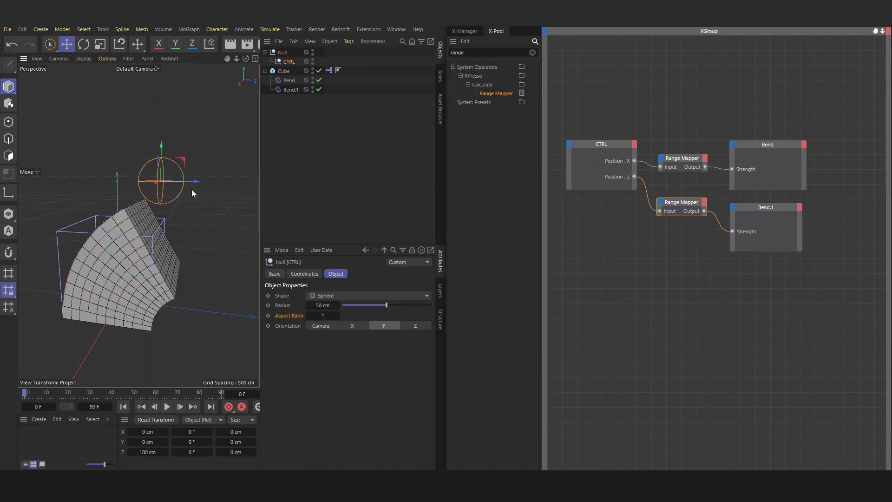
pyautogui.moveTo(191, 189); pyautogui.dragTo(145, 181)
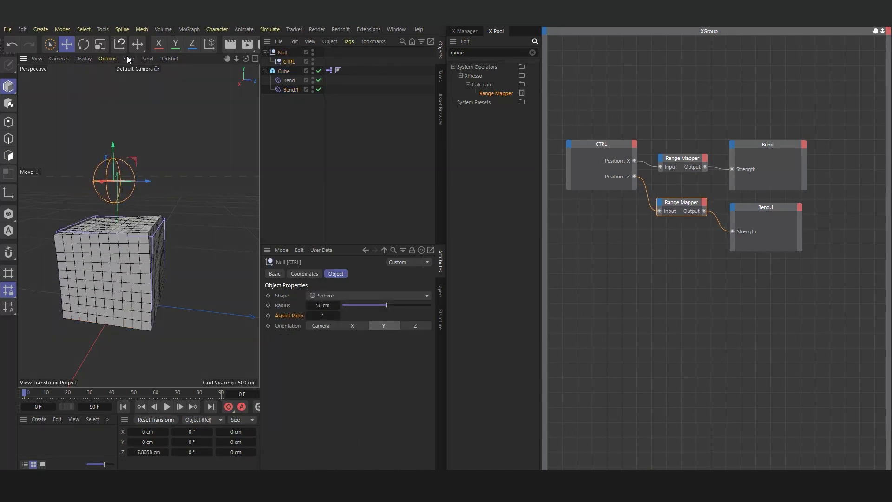
pyautogui.keyDown('alt'); pyautogui.moveTo(134, 82); pyautogui.dragTo(176, 239); pyautogui.keyUp('alt')
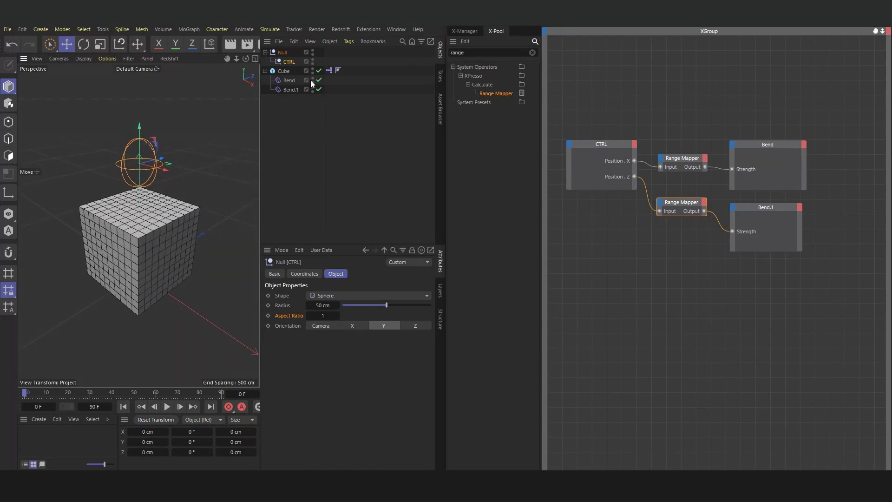